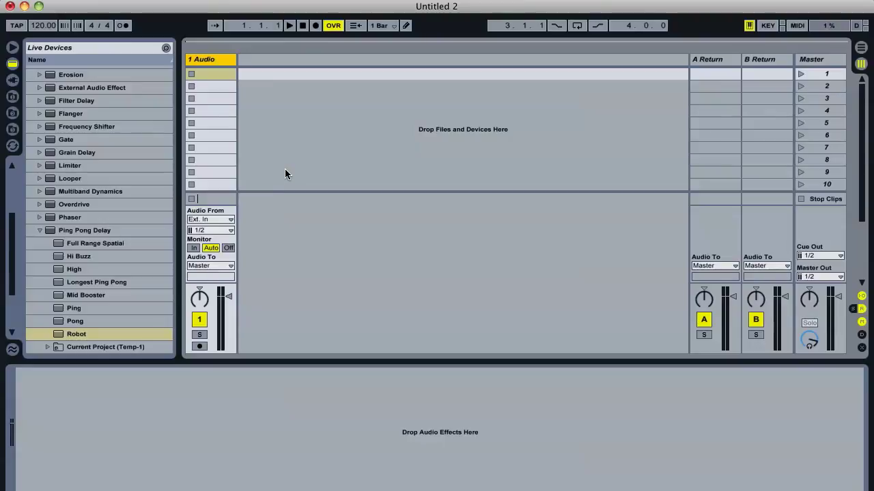
Add a second audio track and route the output of the 1 Audio track to 2-Audio
{"action": "key", "text": "super+t"}
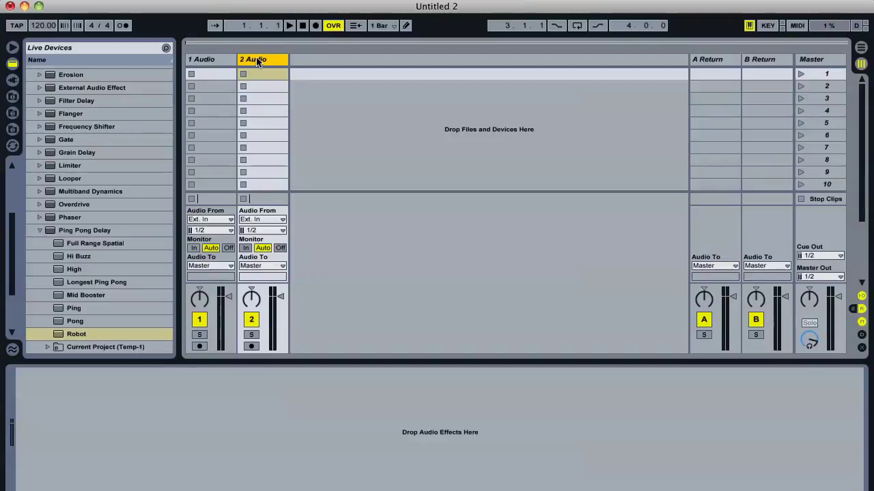
{"action": "left_click", "coordinate": [213, 62]}
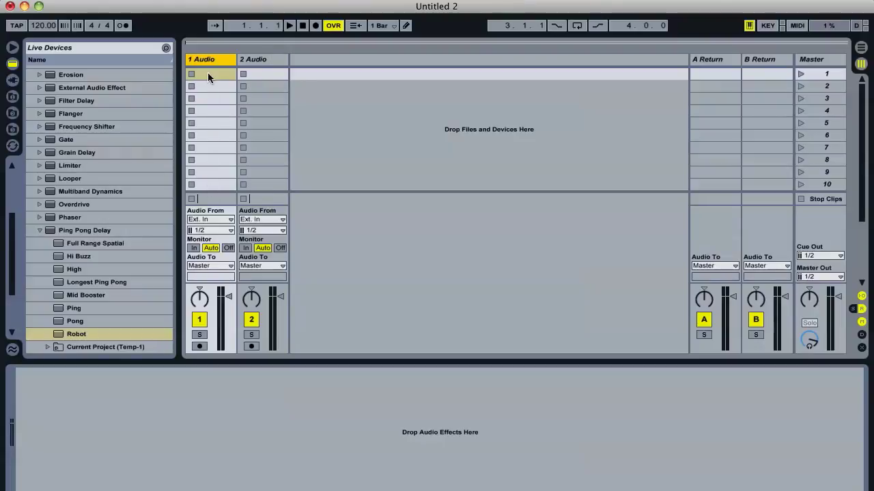
{"action": "left_click", "coordinate": [270, 59]}
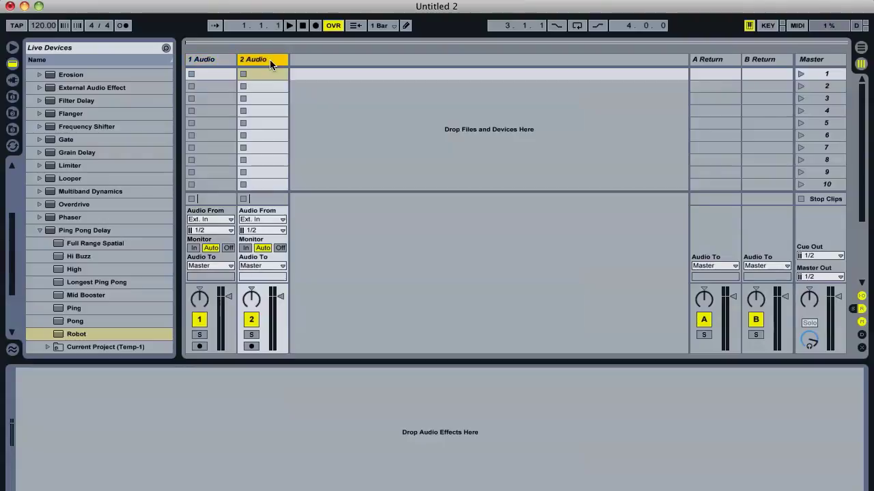
{"action": "left_click", "coordinate": [812, 60]}
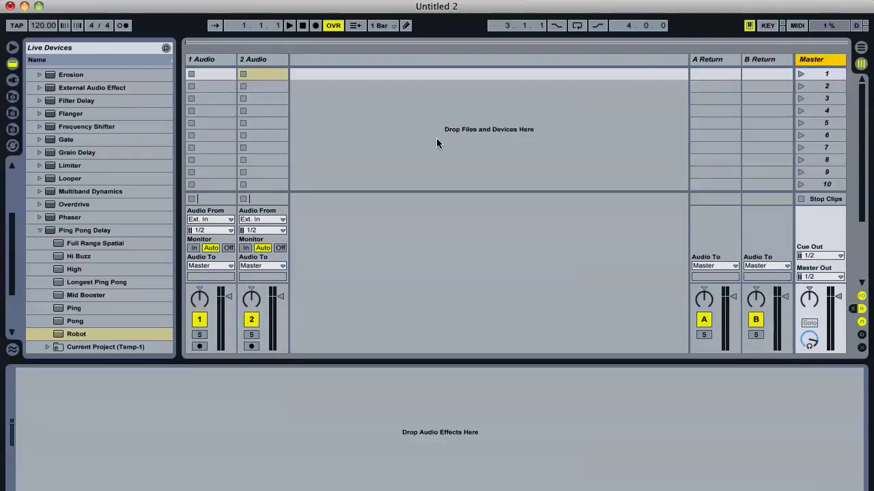
{"action": "left_click", "coordinate": [251, 61]}
{"action": "left_click", "coordinate": [219, 60]}
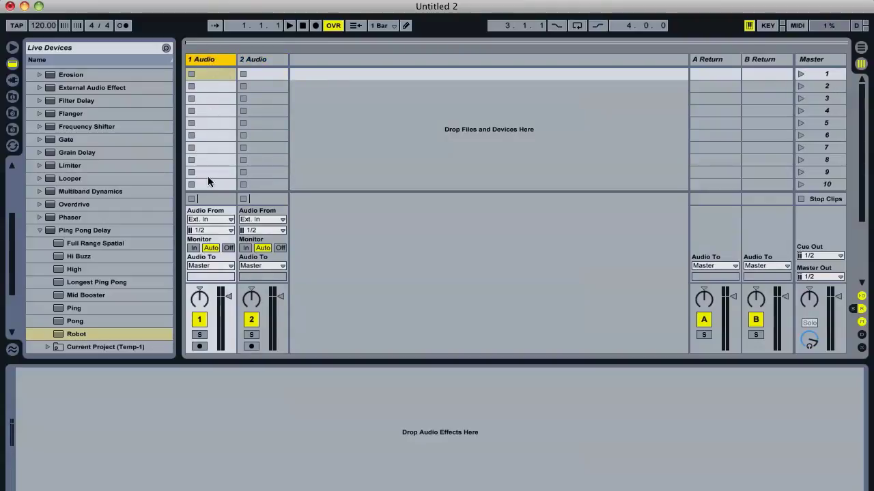
{"action": "left_click", "coordinate": [205, 266]}
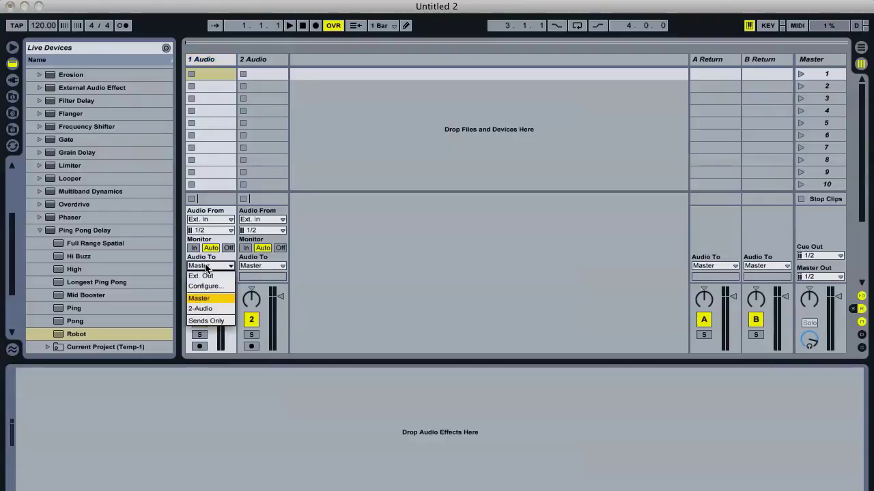
{"action": "left_click", "coordinate": [210, 309]}
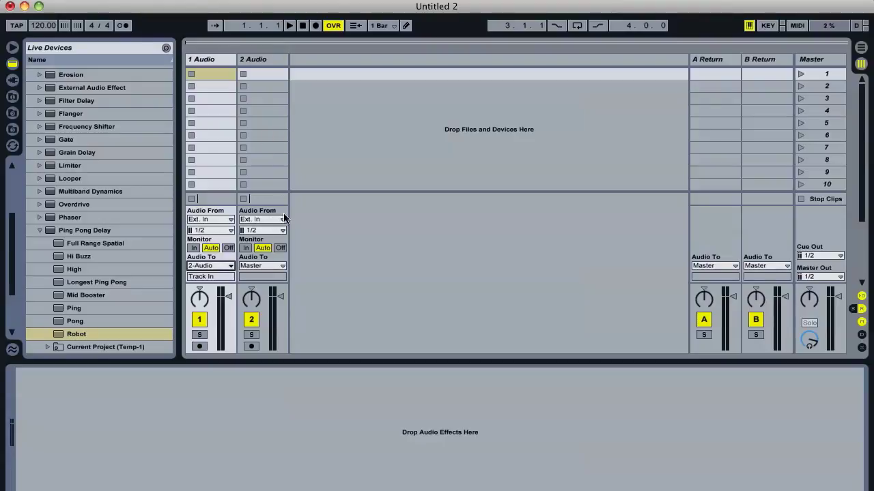
Load timbau flanger.wav from the loops novos folder into the first slot of 1 Audio and raise the clip gain to about 11.2 dB
{"action": "left_click", "coordinate": [12, 97]}
{"action": "left_click_drag", "start_coordinate": [70, 148], "coordinate": [204, 77]}
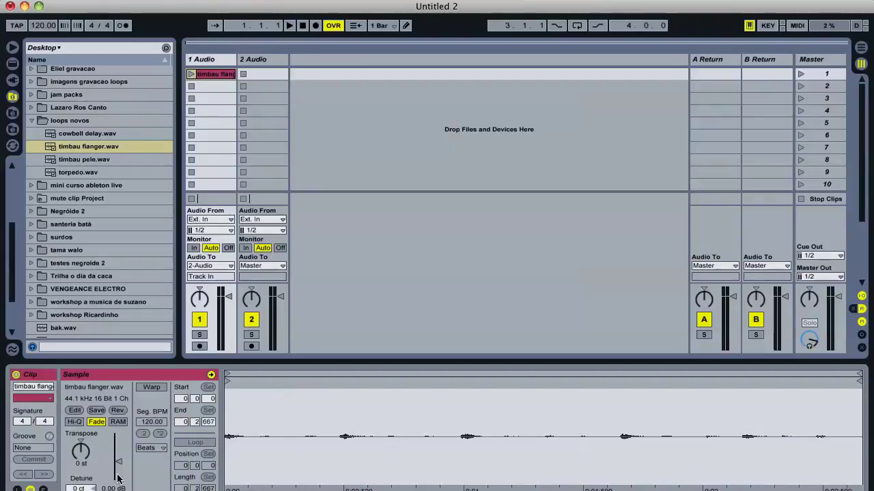
{"action": "left_click_drag", "start_coordinate": [119, 462], "coordinate": [118, 452]}
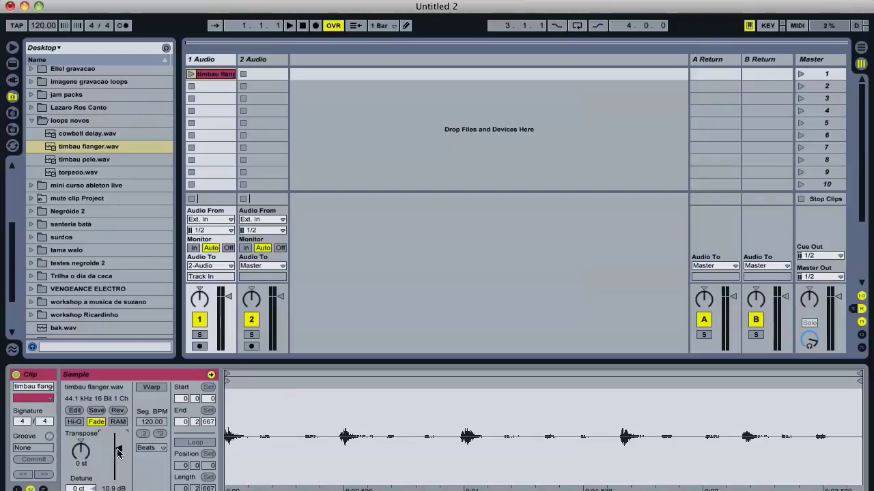
Enable Warp and Loop for the timbau flanger clip and set the song tempo to 90 BPM
{"action": "left_click", "coordinate": [151, 388]}
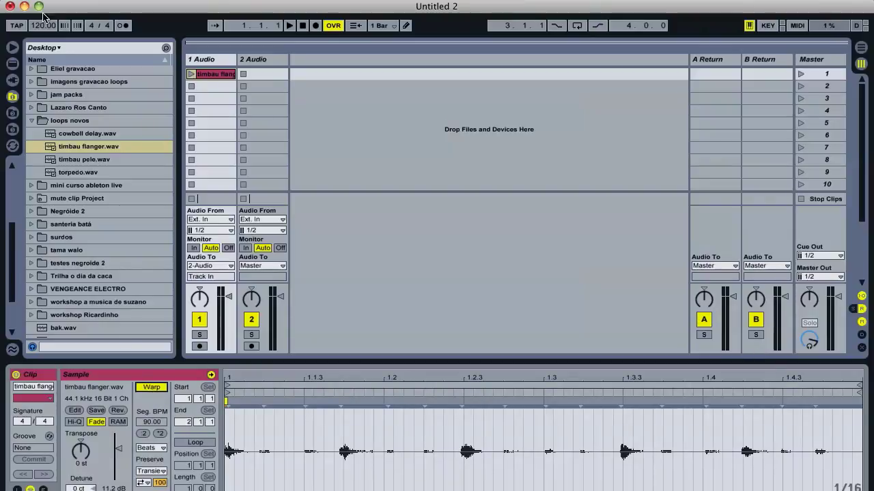
{"action": "left_click", "coordinate": [194, 444]}
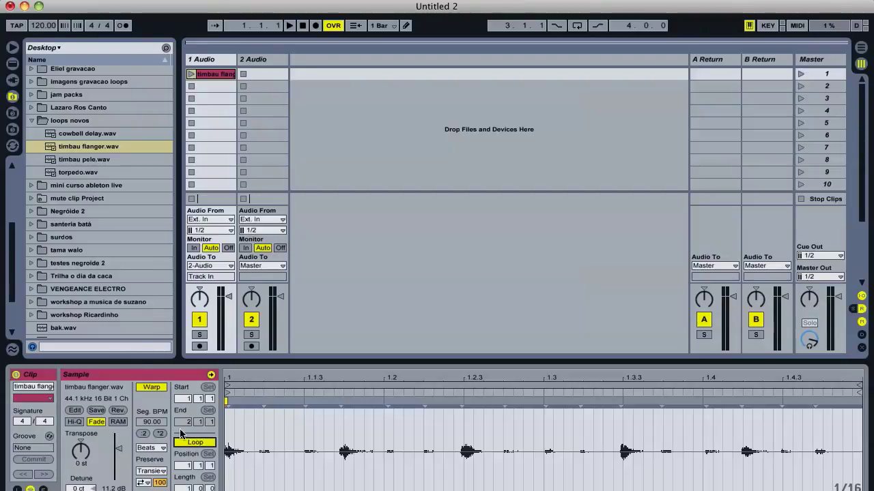
{"action": "left_click", "coordinate": [43, 27]}
{"action": "type", "text": "90"}
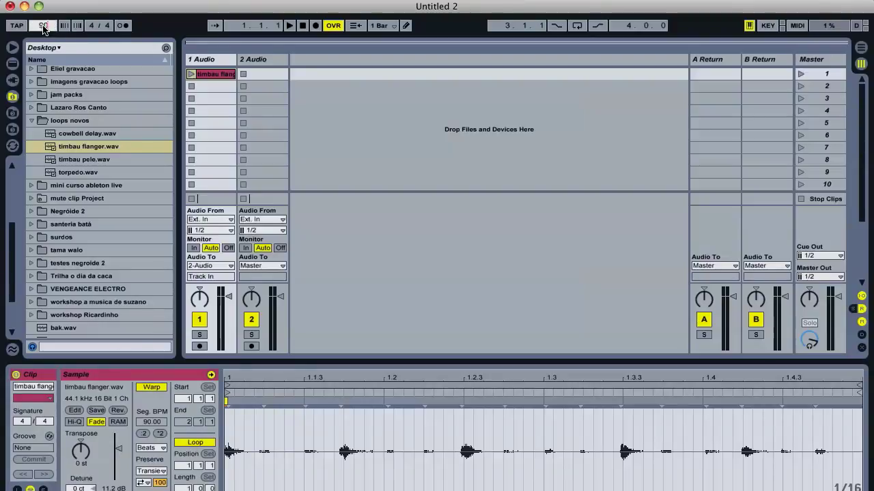
{"action": "key", "text": "Return"}
Play the timbau flanger clip on 1 Audio to check the signal routing, and stop playback
{"action": "left_click", "coordinate": [332, 91]}
{"action": "left_click", "coordinate": [216, 77]}
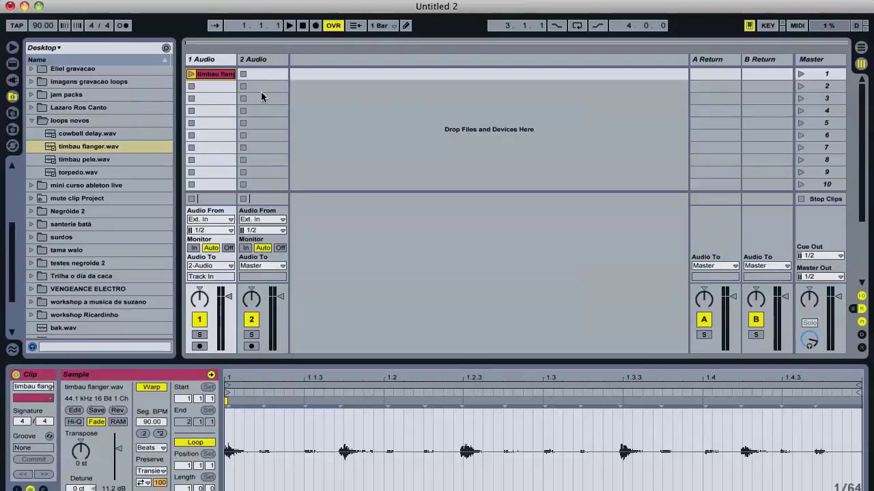
{"action": "left_click", "coordinate": [260, 63]}
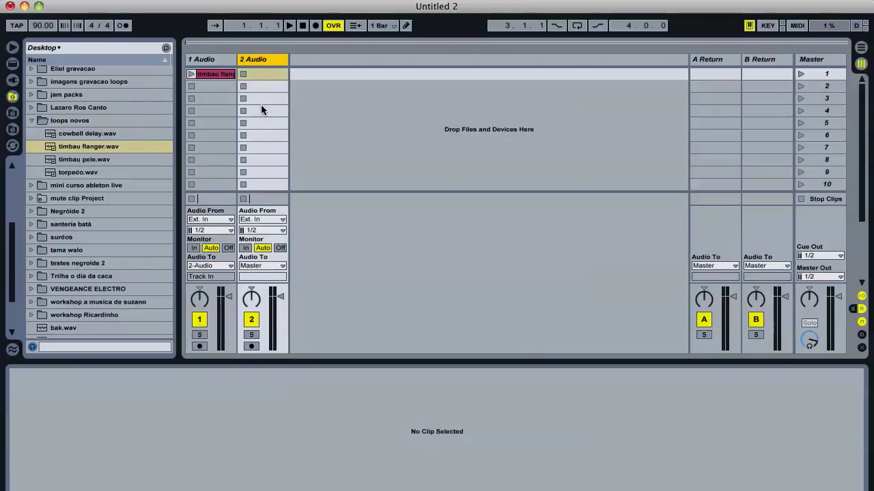
{"action": "left_click", "coordinate": [191, 73]}
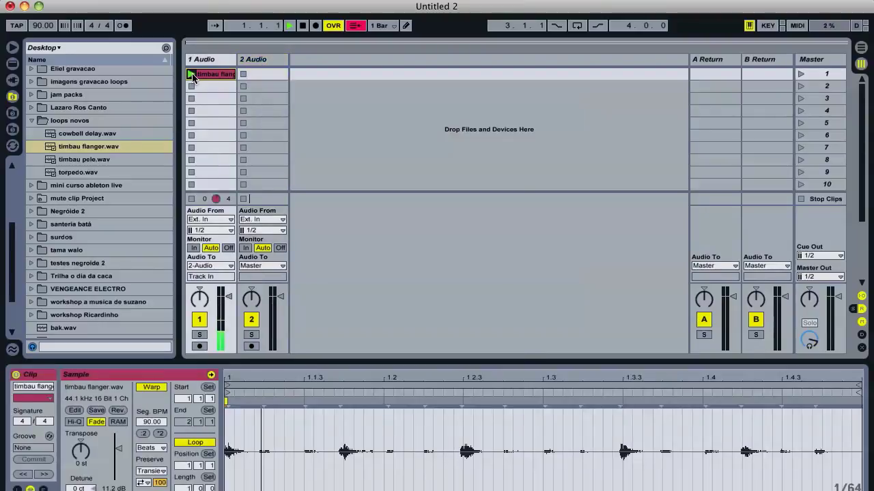
{"action": "left_click", "coordinate": [301, 25]}
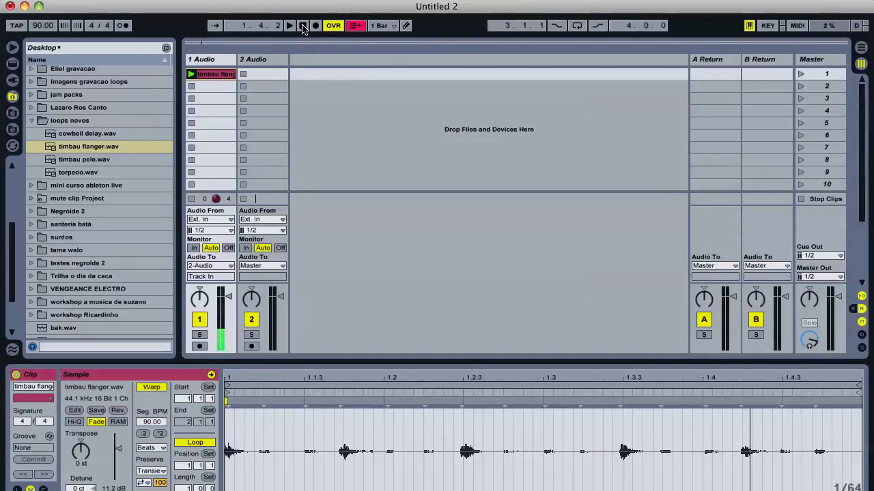
Set input monitoring on 2 Audio to In and test it by playing the clip on 1 Audio
{"action": "left_click", "coordinate": [262, 60]}
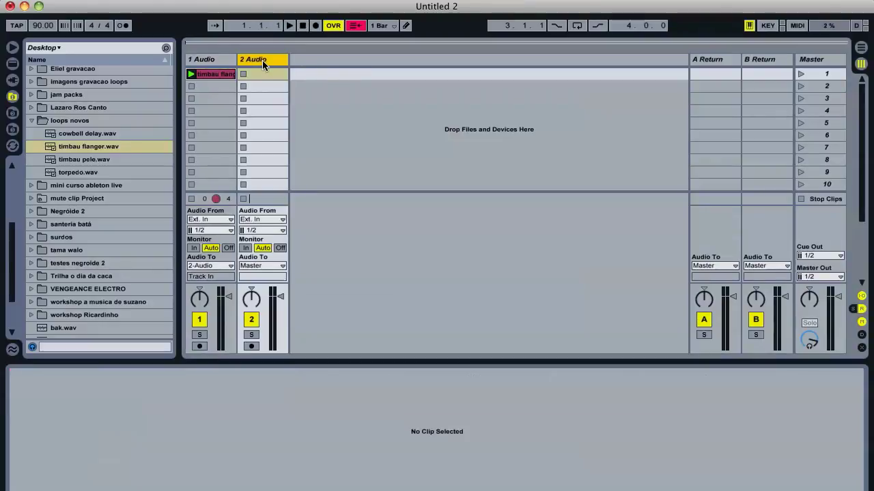
{"action": "left_click", "coordinate": [245, 248]}
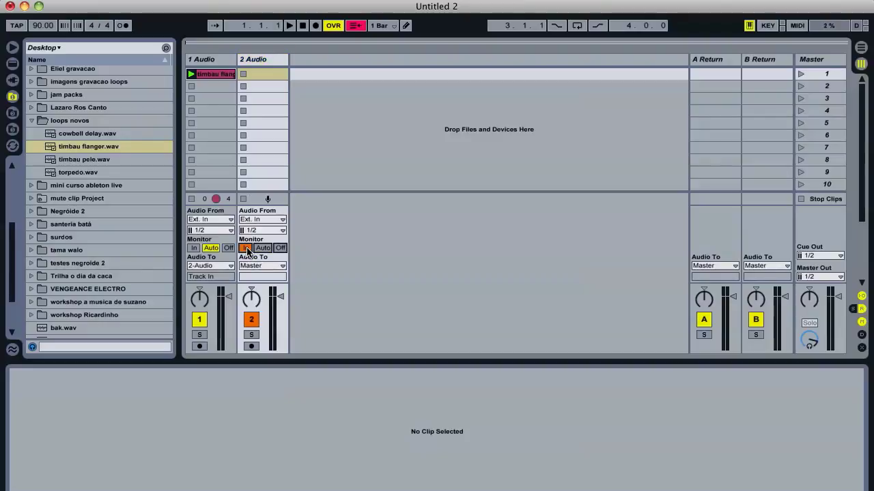
{"action": "left_click", "coordinate": [192, 74]}
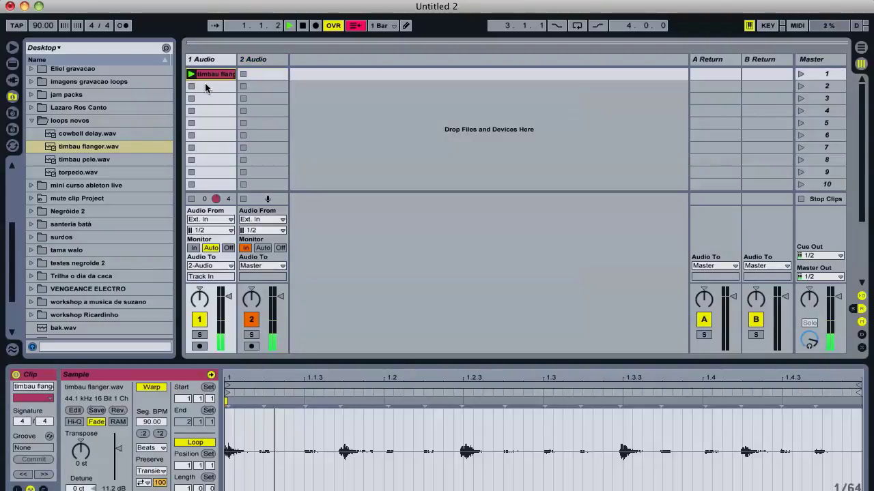
{"action": "left_click", "coordinate": [303, 26]}
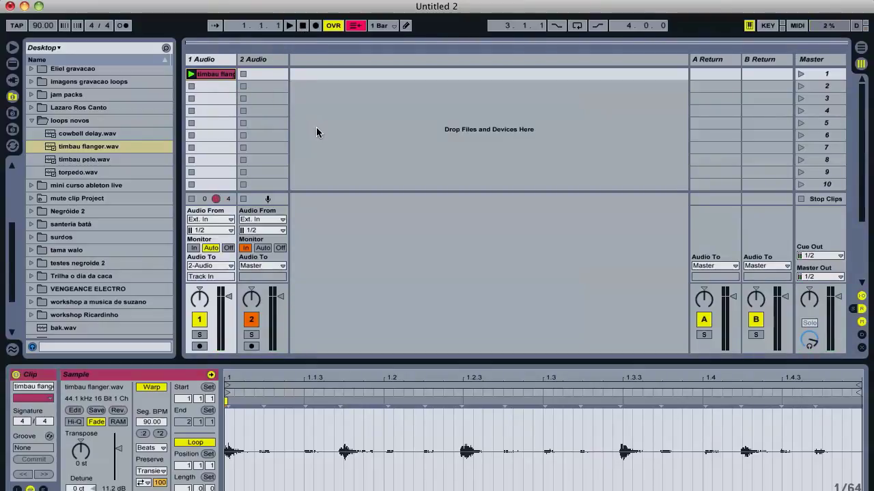
Load timbau flanger.wav into the first slot of 2 Audio and enable Warp and Loop for that clip
{"action": "left_click", "coordinate": [265, 73]}
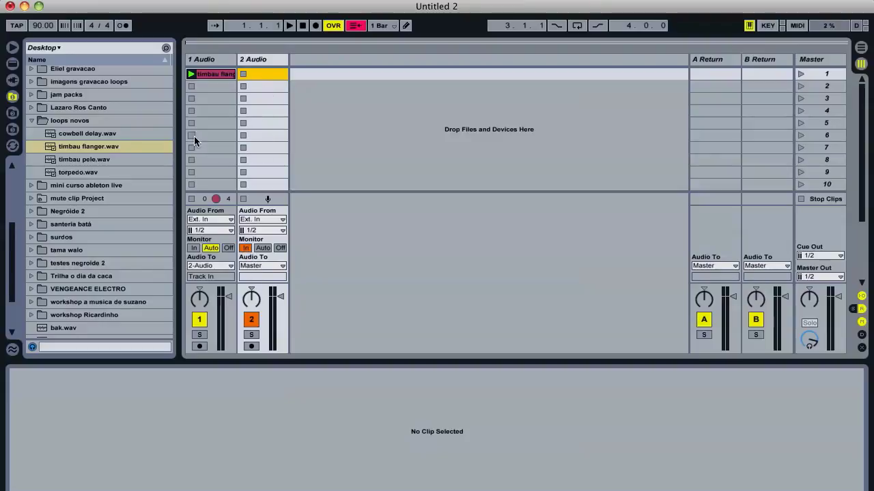
{"action": "left_click", "coordinate": [207, 73]}
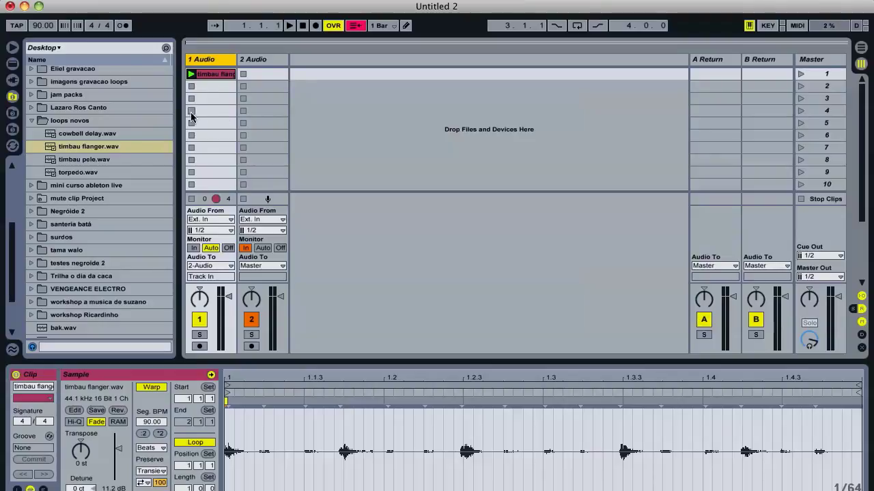
{"action": "left_click", "coordinate": [263, 76]}
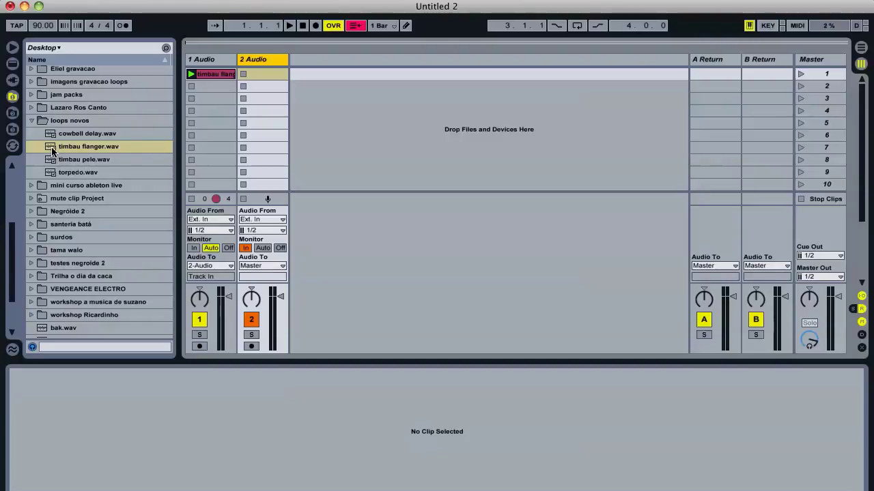
{"action": "left_click_drag", "start_coordinate": [52, 150], "coordinate": [266, 77]}
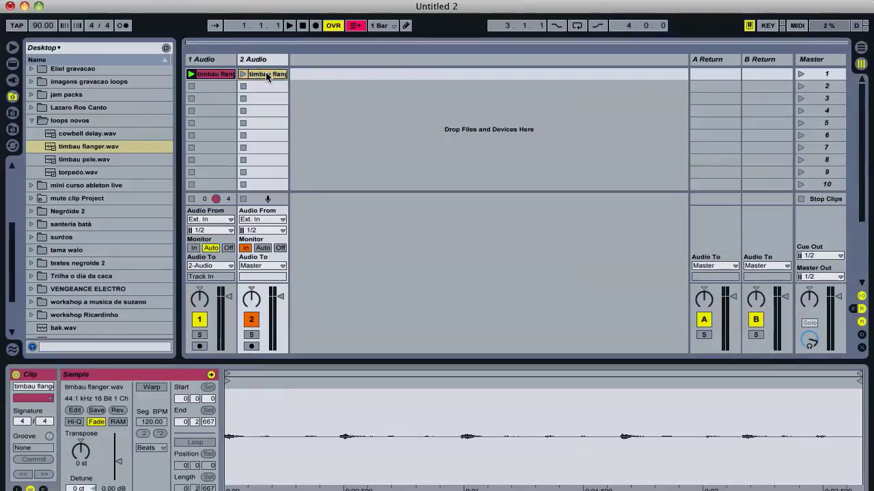
{"action": "left_click", "coordinate": [151, 386]}
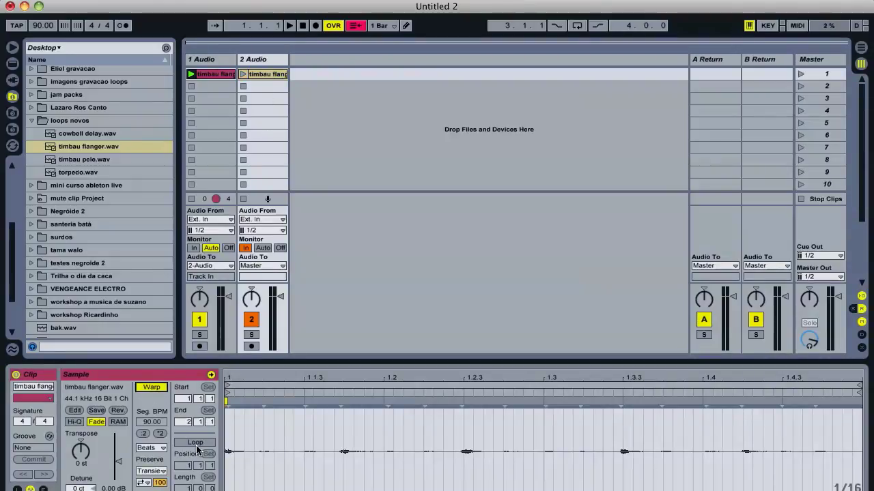
{"action": "left_click", "coordinate": [195, 442]}
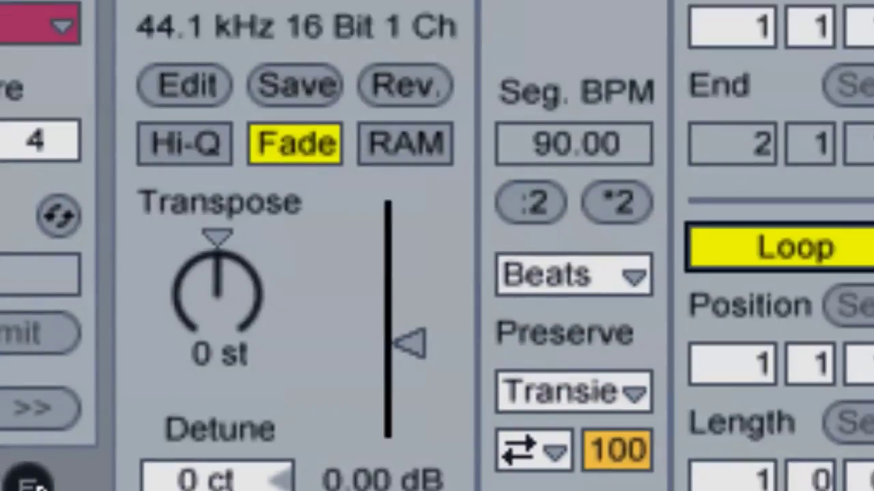
Show the envelopes of the clip on 2 Audio and add the Robot preset of Ping Pong Delay to that track
{"action": "left_click", "coordinate": [48, 484]}
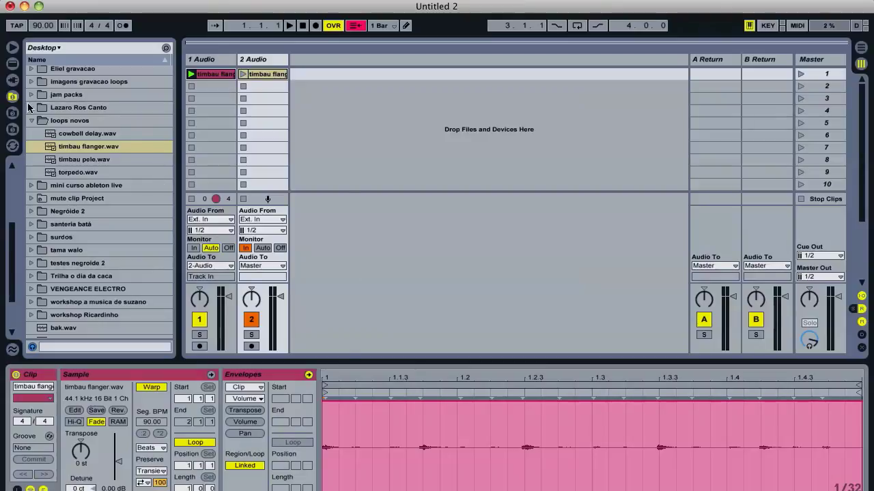
{"action": "left_click", "coordinate": [12, 63]}
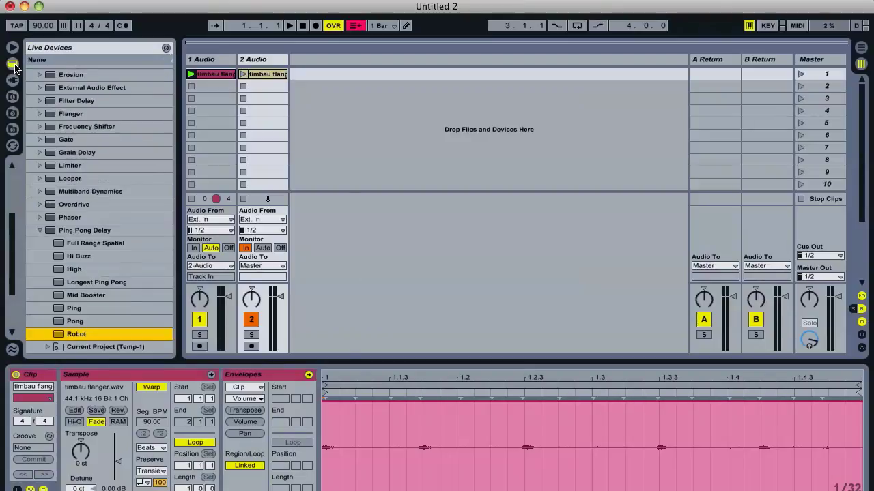
{"action": "double_click", "coordinate": [60, 335]}
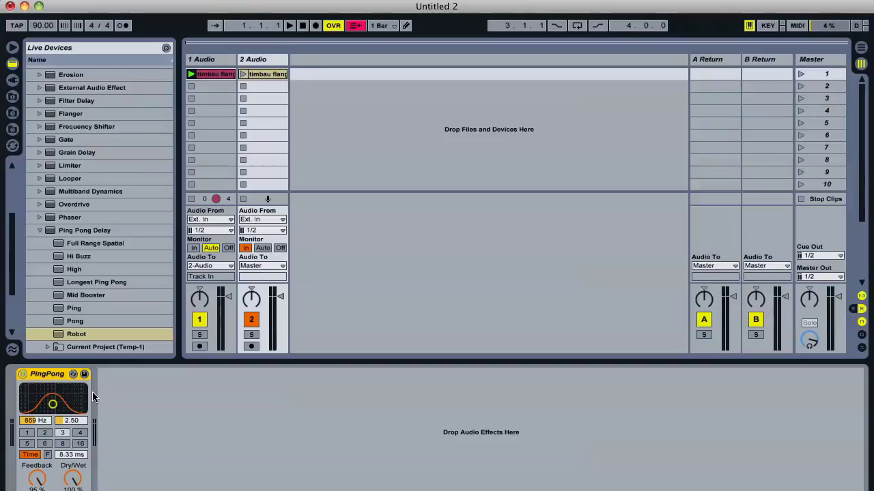
{"action": "left_click", "coordinate": [263, 61]}
{"action": "left_click", "coordinate": [232, 60]}
{"action": "left_click", "coordinate": [259, 60]}
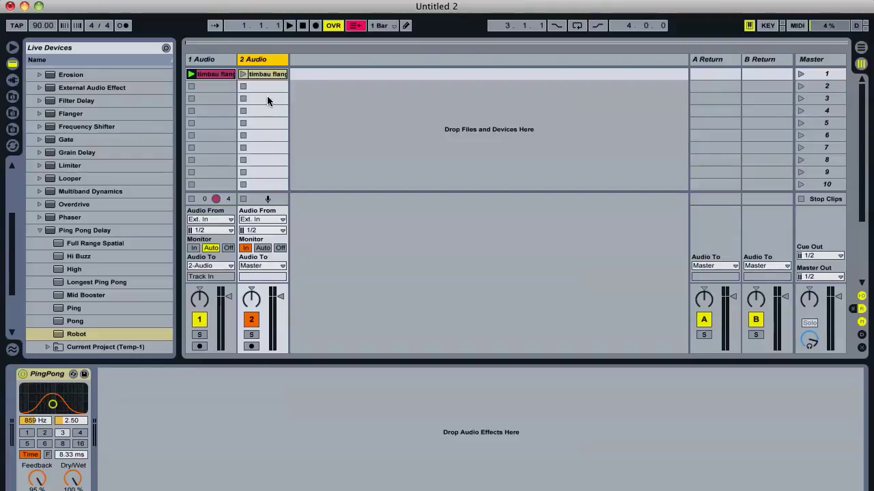
Select the PingPong Dry/Wet parameter as the envelope to edit in the clip on 2 Audio
{"action": "left_click", "coordinate": [256, 73]}
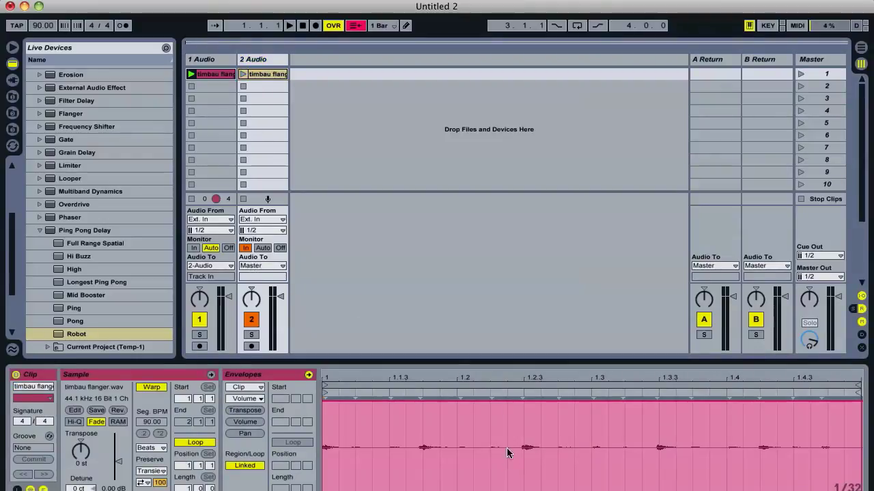
{"action": "left_click", "coordinate": [249, 388]}
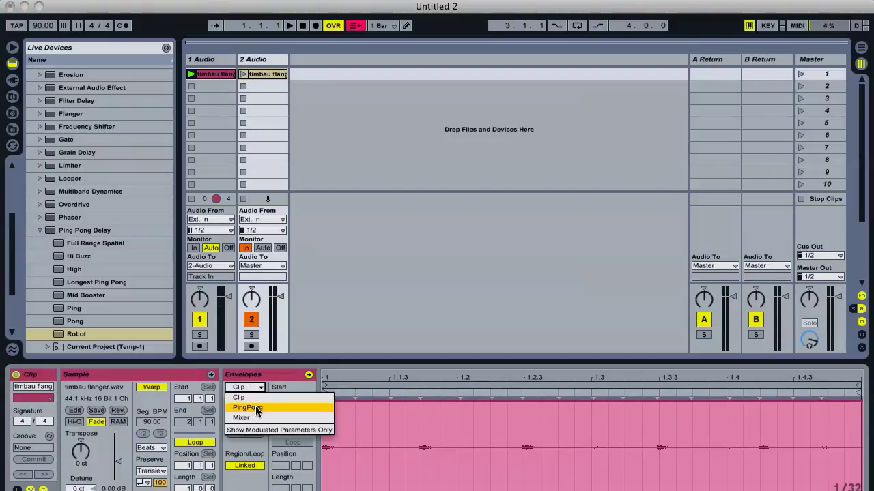
{"action": "left_click", "coordinate": [256, 408]}
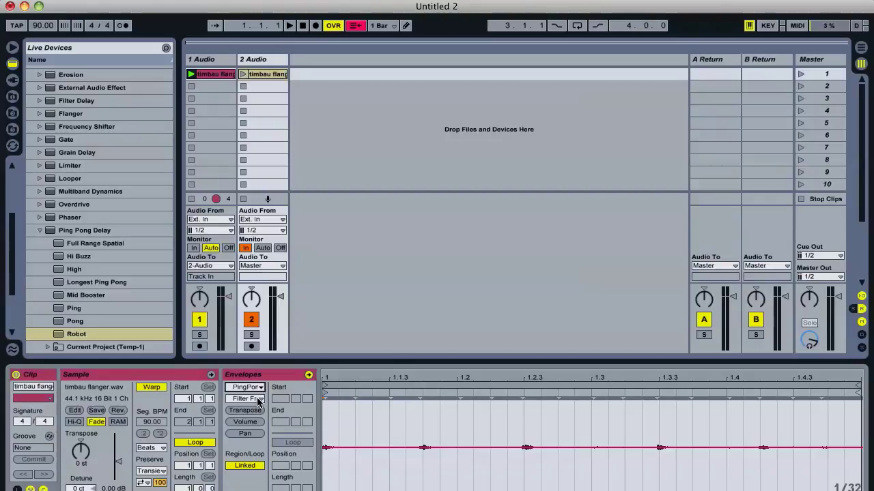
{"action": "left_click", "coordinate": [258, 400]}
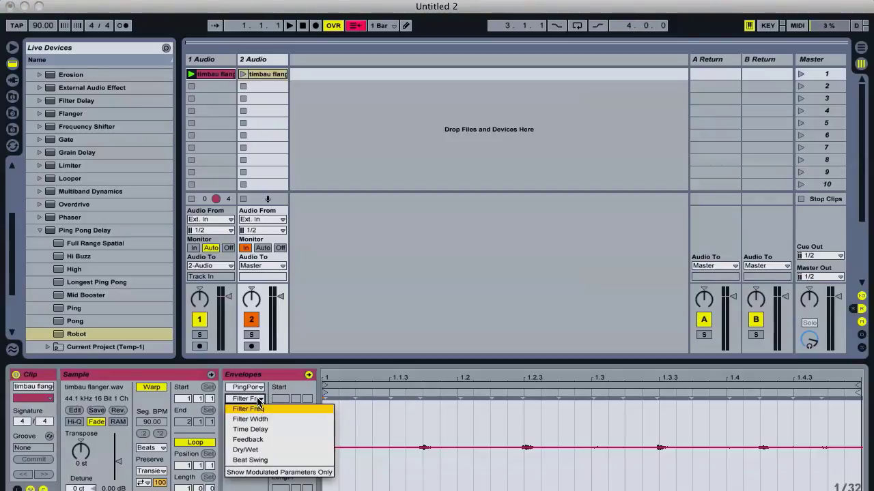
{"action": "left_click", "coordinate": [263, 450]}
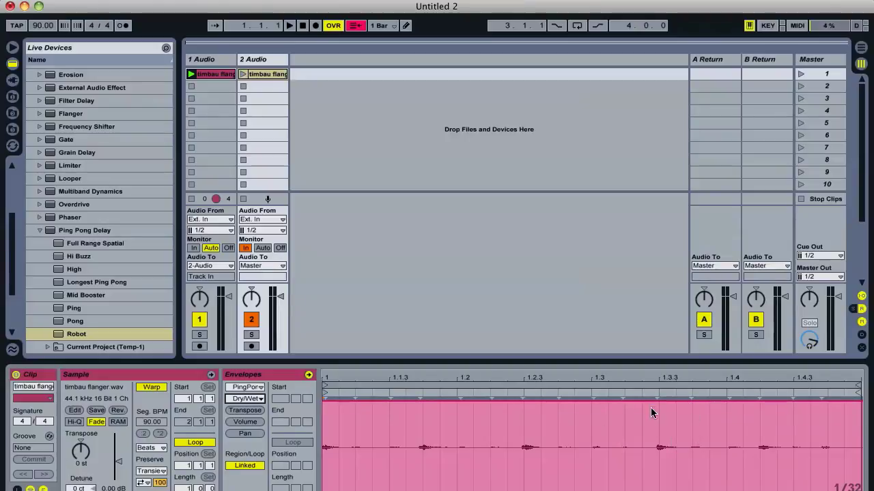
Shape the Dry/Wet envelope of the clip on 2 Audio to stay at minimum until about 1.4 and at maximum from there on
{"action": "left_click", "coordinate": [722, 401]}
{"action": "left_click_drag", "start_coordinate": [715, 401], "coordinate": [714, 490]}
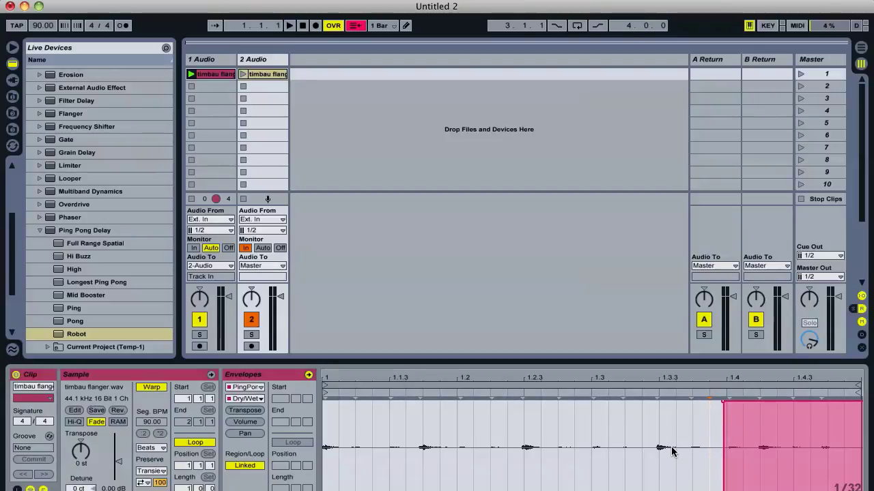
{"action": "key", "text": "super+b"}
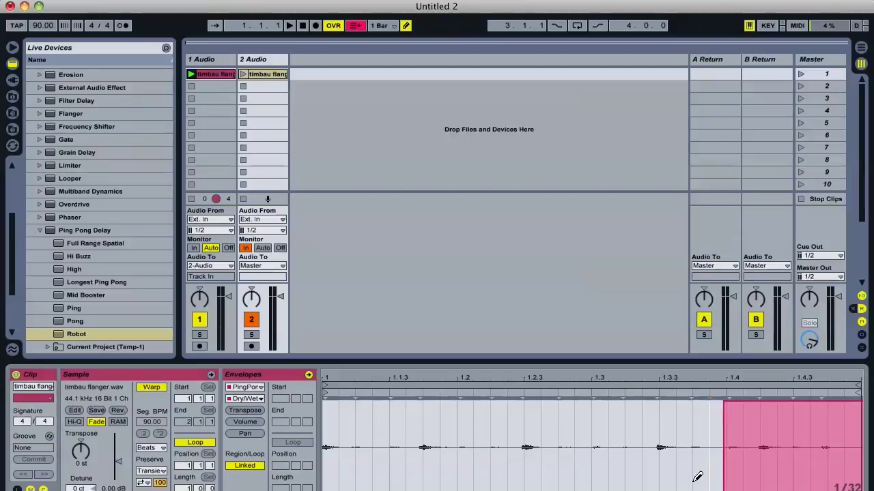
{"action": "mouse_move", "coordinate": [696, 468]}
{"action": "left_mouse_down"}
{"action": "mouse_move", "coordinate": [697, 416]}
{"action": "mouse_move", "coordinate": [689, 489]}
{"action": "mouse_move", "coordinate": [650, 467]}
{"action": "mouse_move", "coordinate": [651, 427]}
{"action": "mouse_move", "coordinate": [650, 488]}
{"action": "mouse_move", "coordinate": [713, 489]}
{"action": "left_mouse_up"}
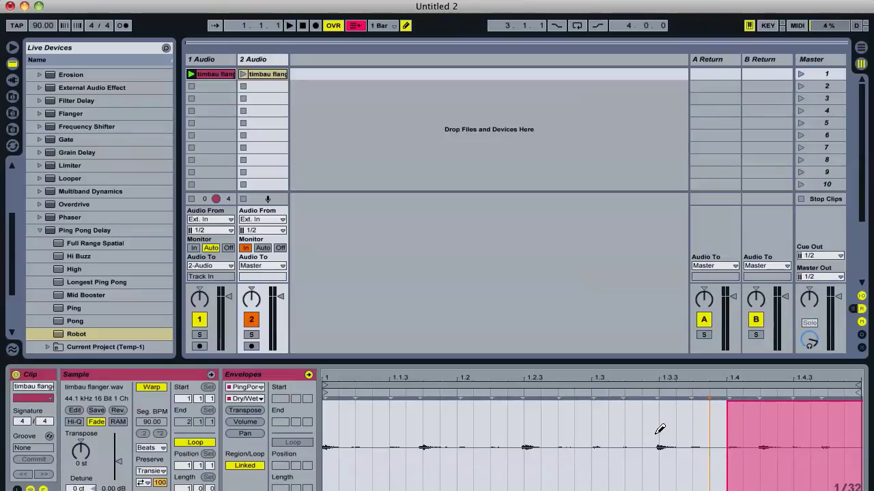
{"action": "key", "text": "super+b"}
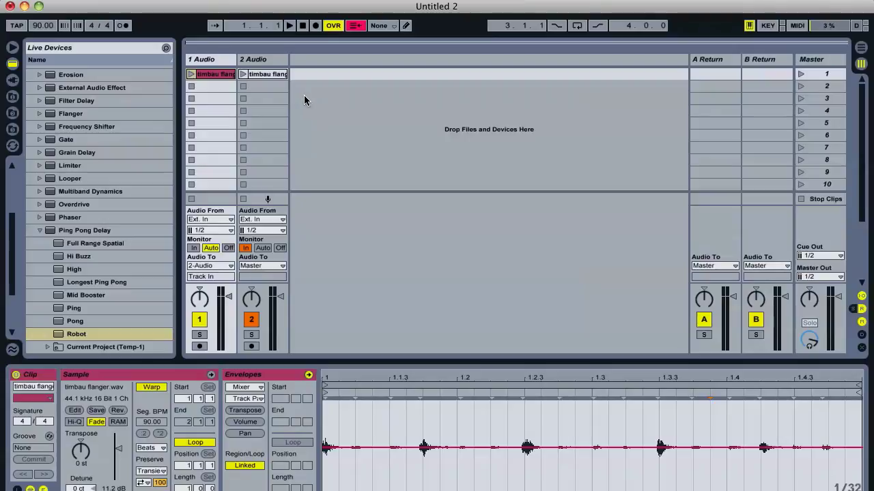
Play only the clip on 1 Audio to hear it without the dummy clip, and stop playback
{"action": "left_click", "coordinate": [204, 61]}
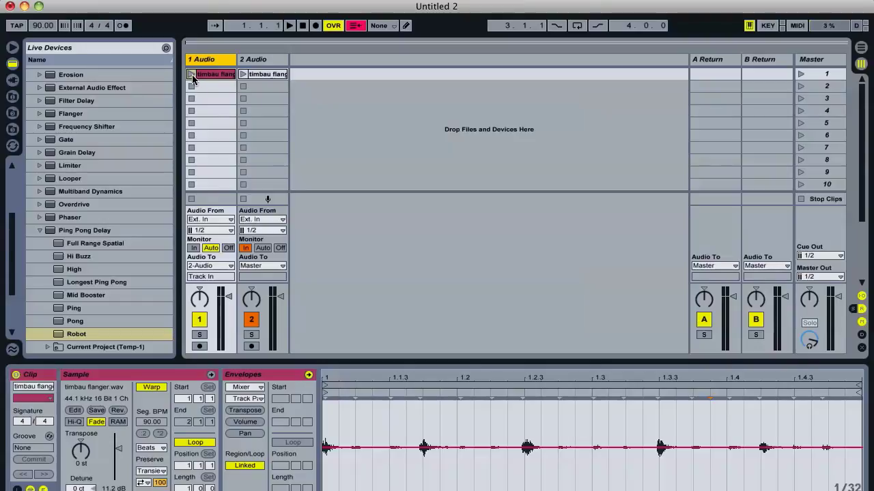
{"action": "left_click", "coordinate": [192, 75]}
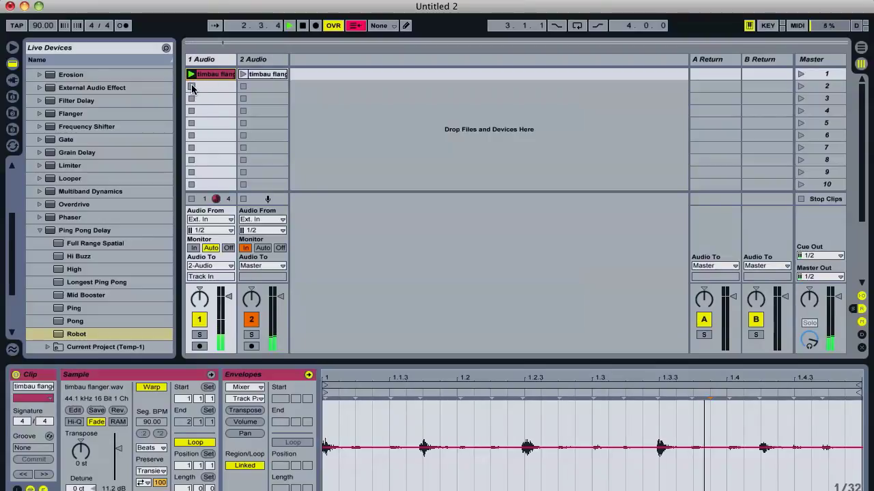
{"action": "left_click", "coordinate": [191, 86]}
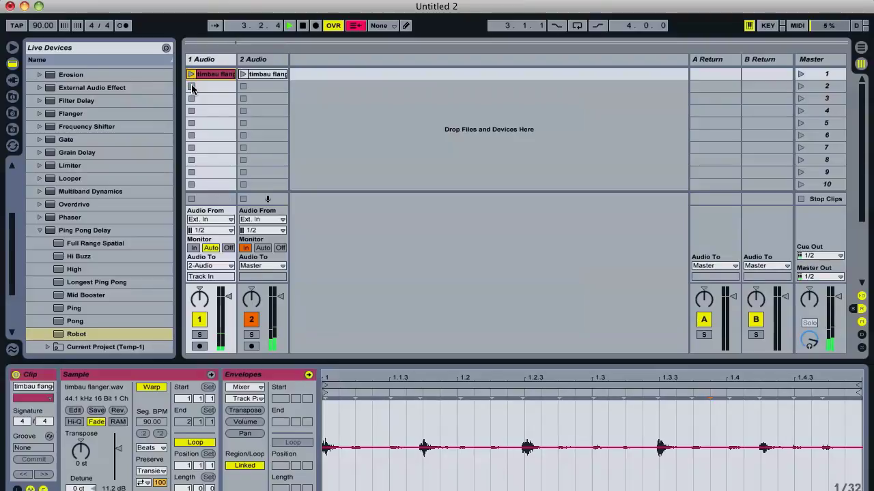
{"action": "left_click", "coordinate": [302, 25]}
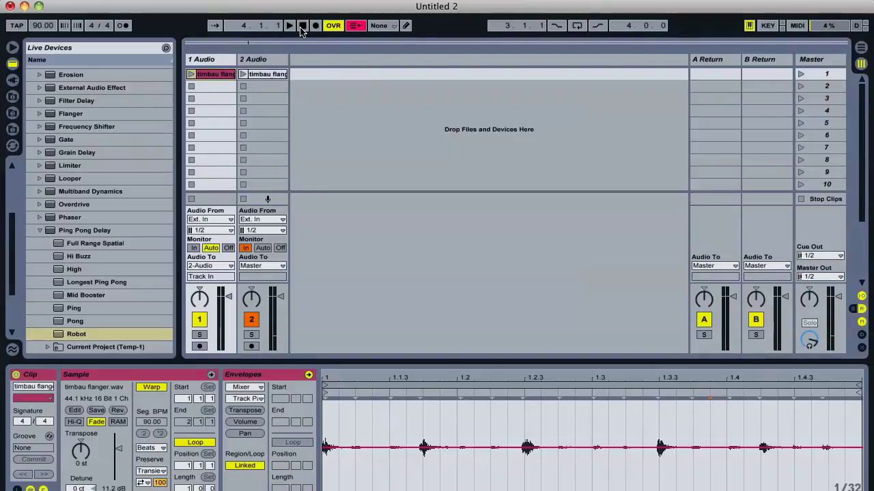
Group the tracks 1 Audio and 2 Audio, and test launching both clips together from the group's first slot
{"action": "left_click", "coordinate": [263, 75]}
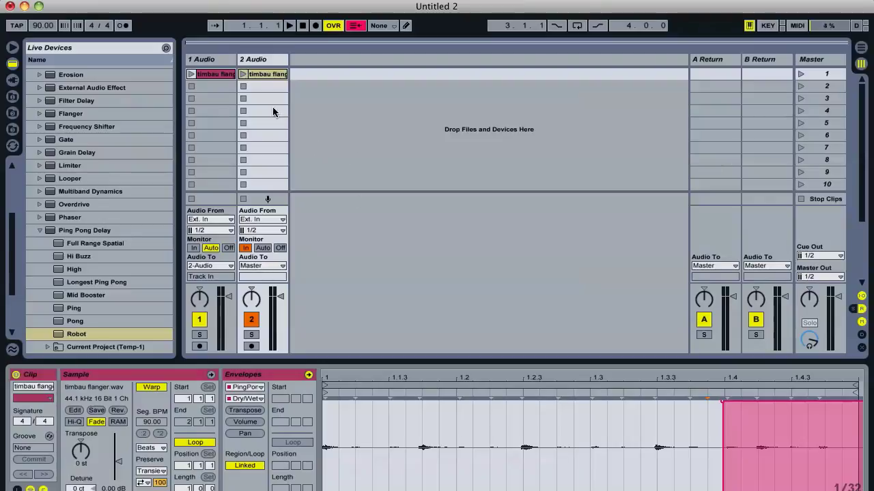
{"action": "left_click", "coordinate": [264, 62]}
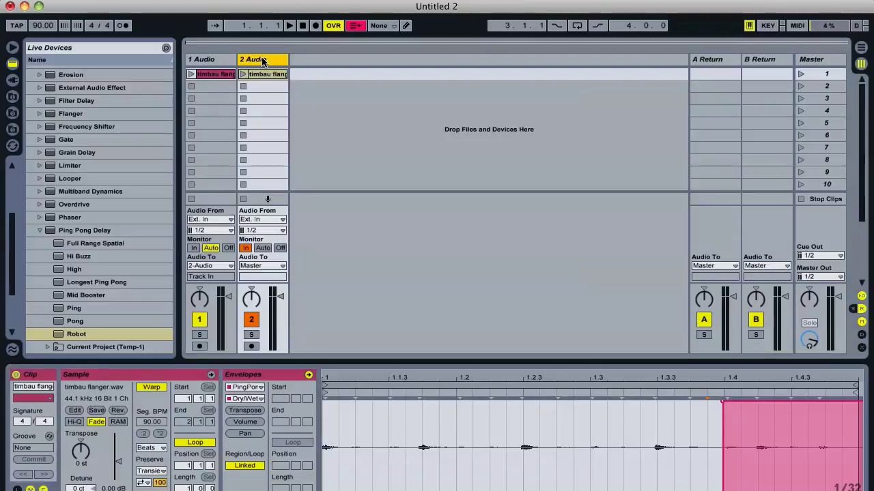
{"action": "left_click", "coordinate": [218, 61], "text": "shift"}
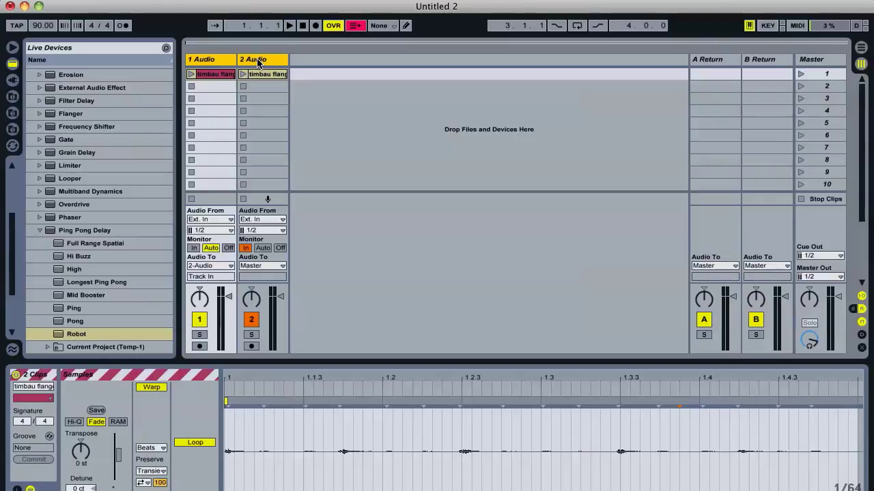
{"action": "key", "text": "super+g"}
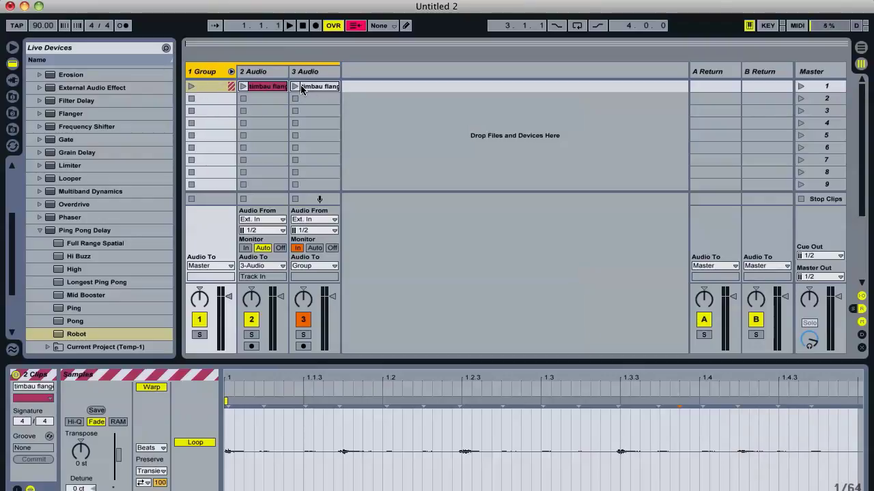
{"action": "left_click", "coordinate": [191, 88]}
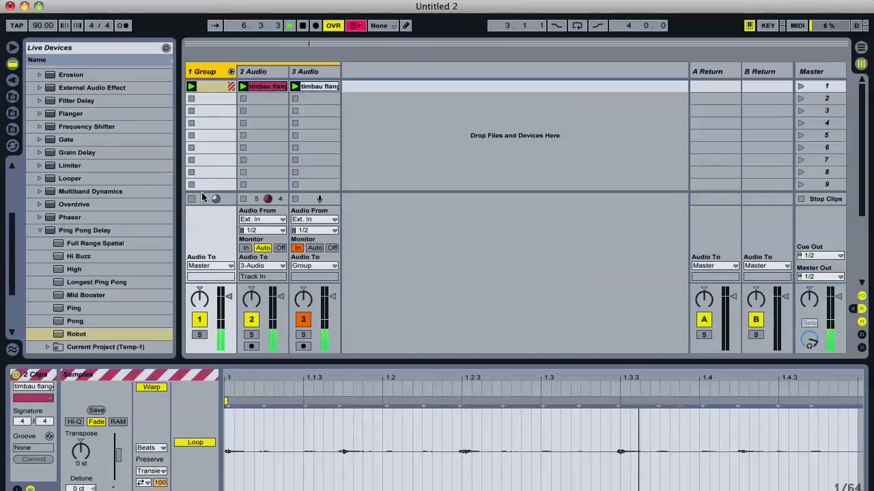
{"action": "left_click", "coordinate": [303, 26]}
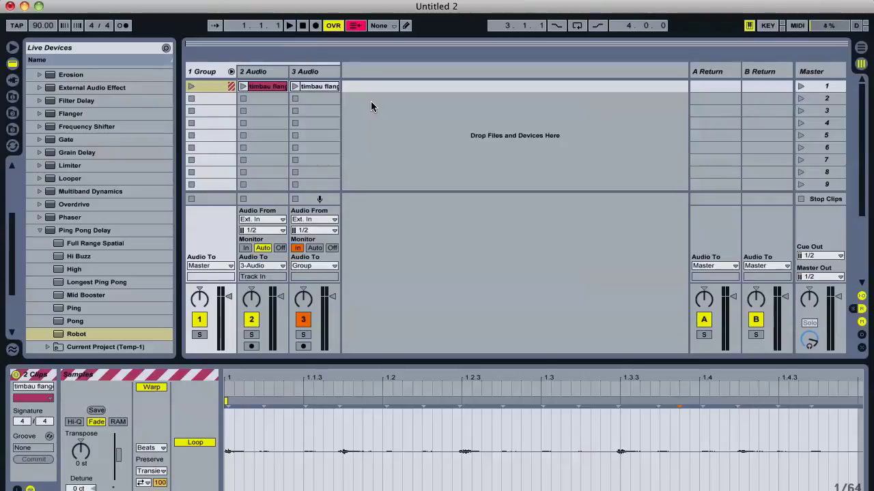
Ungroup the two audio tracks
{"action": "right_click", "coordinate": [206, 74]}
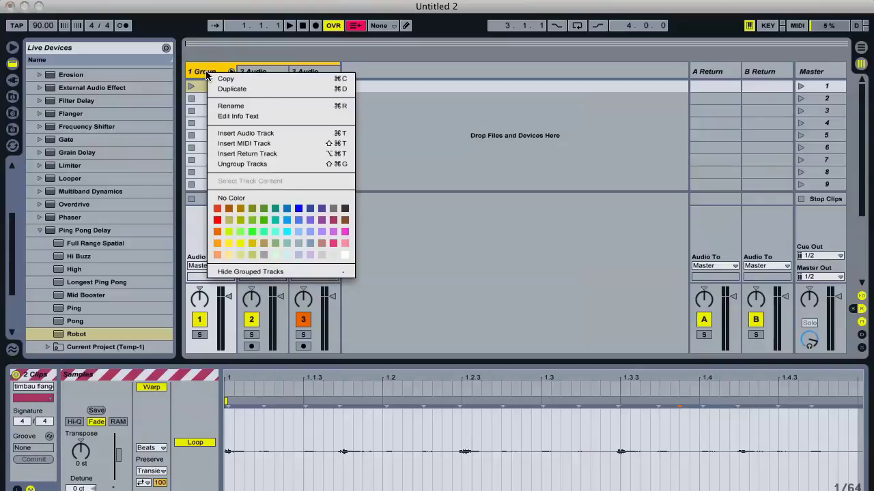
{"action": "left_click", "coordinate": [203, 75]}
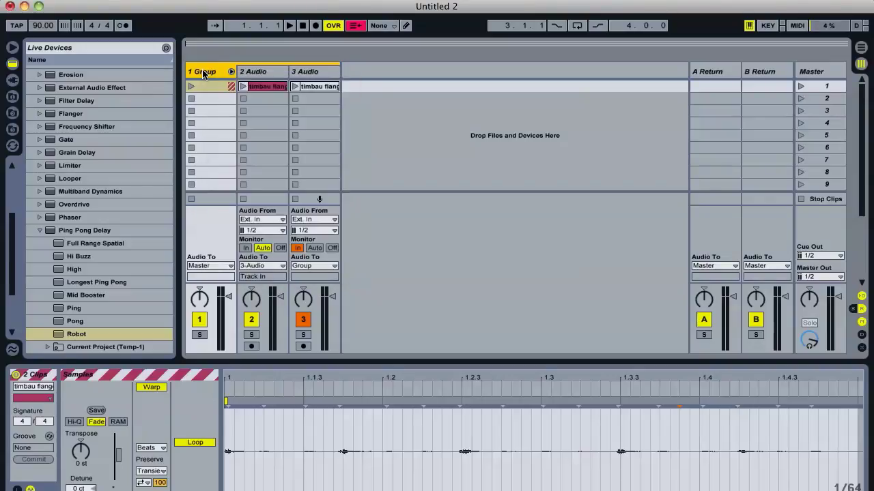
{"action": "right_click", "coordinate": [203, 74]}
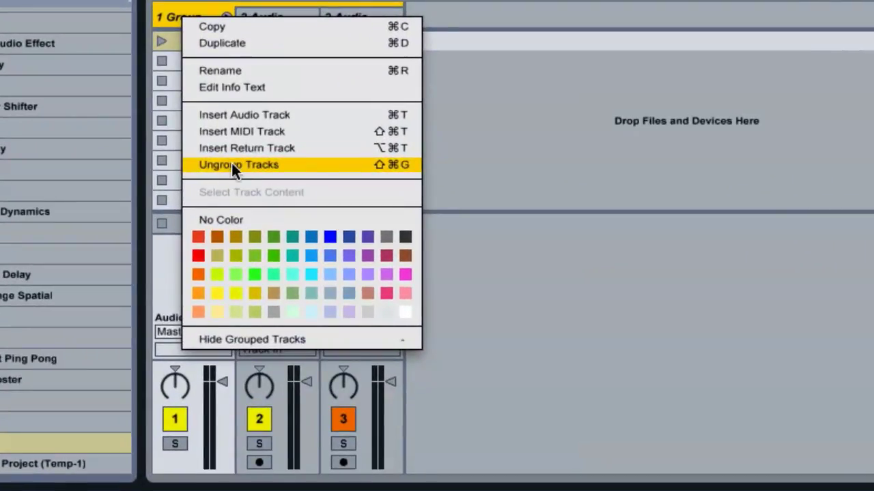
{"action": "left_click", "coordinate": [231, 164]}
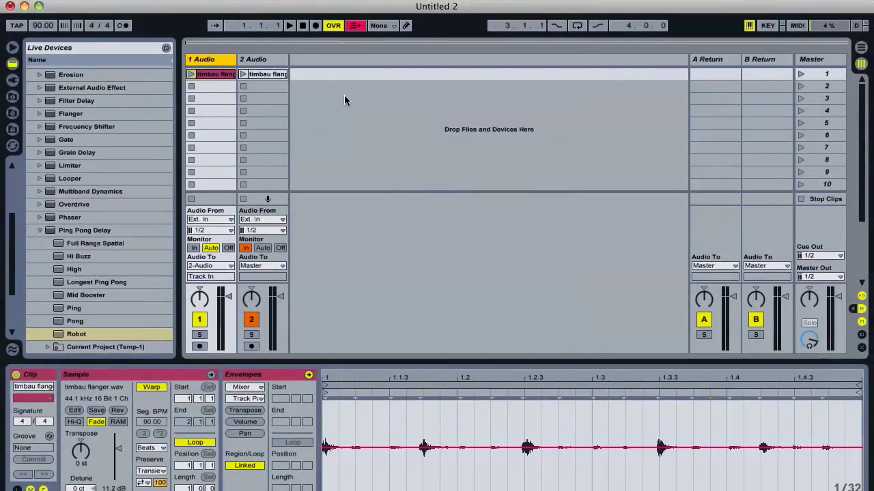
Delete the clip from 1 Audio and prepare that track to record from external input channel 1, armed for recording
{"action": "left_click", "coordinate": [208, 76]}
{"action": "key", "text": "Delete"}
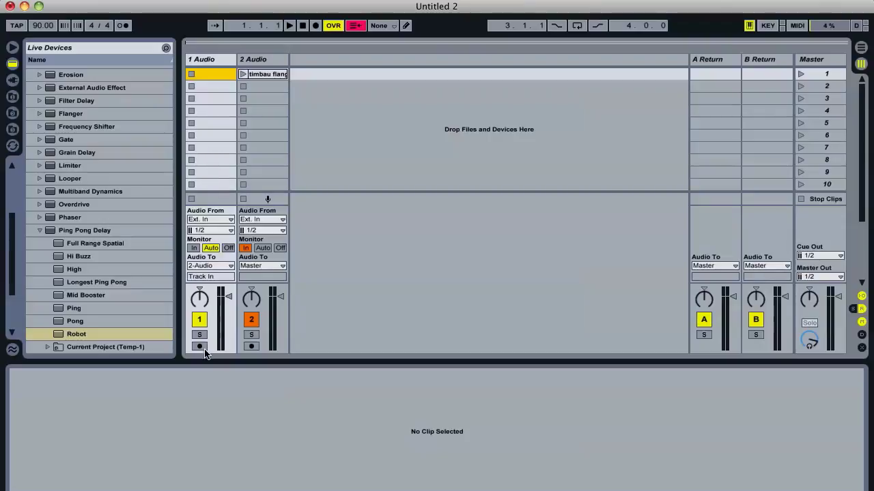
{"action": "left_click", "coordinate": [219, 229]}
{"action": "left_click", "coordinate": [210, 260]}
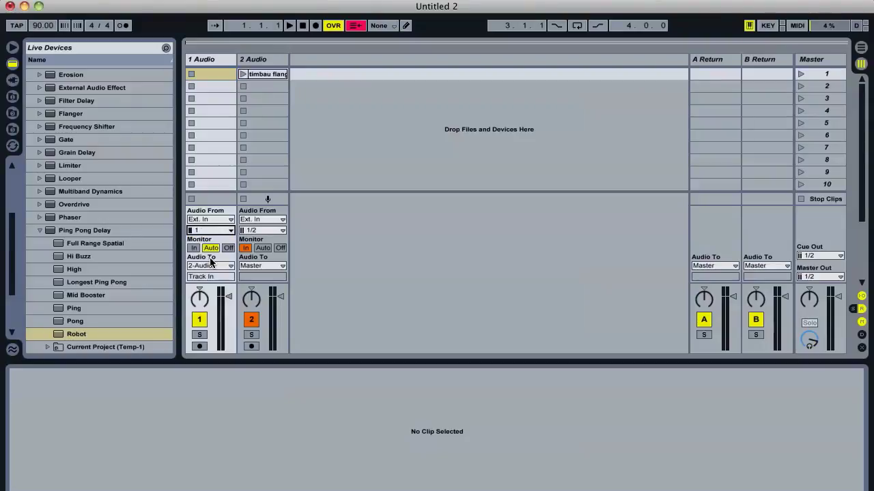
{"action": "left_click", "coordinate": [203, 348]}
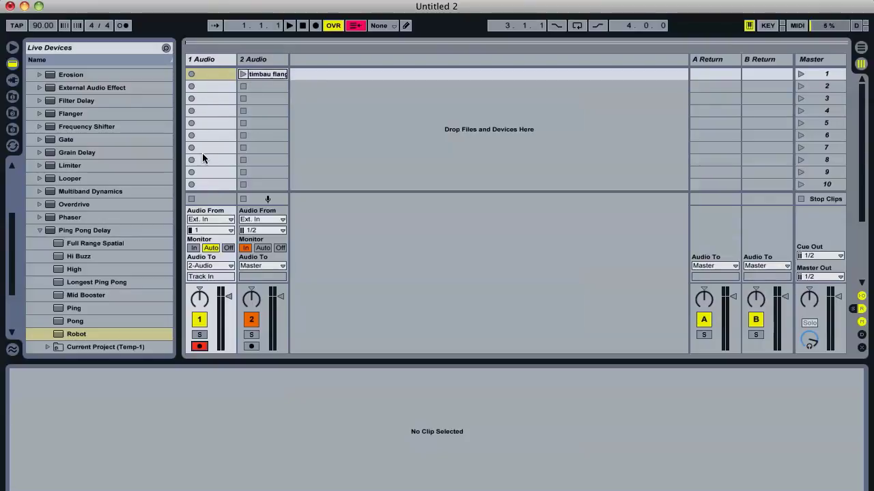
Select the dummy clip on 2 Audio to show its Dry/Wet envelope
{"action": "left_click", "coordinate": [258, 74]}
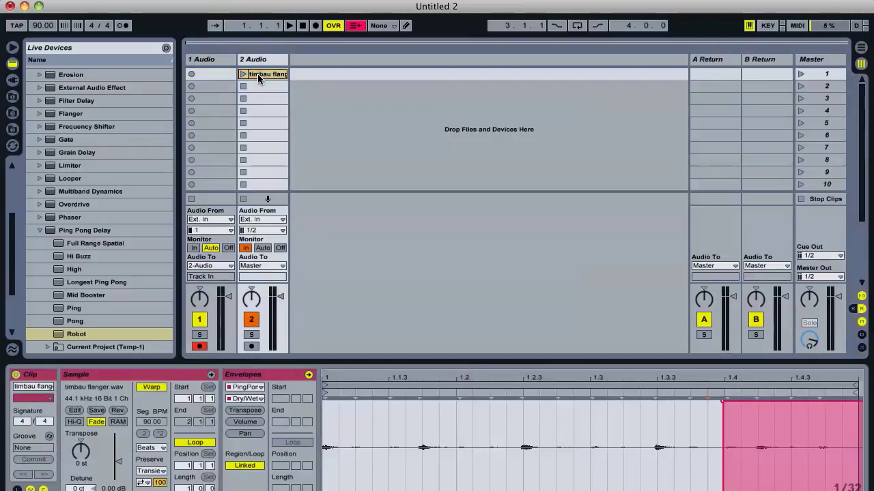